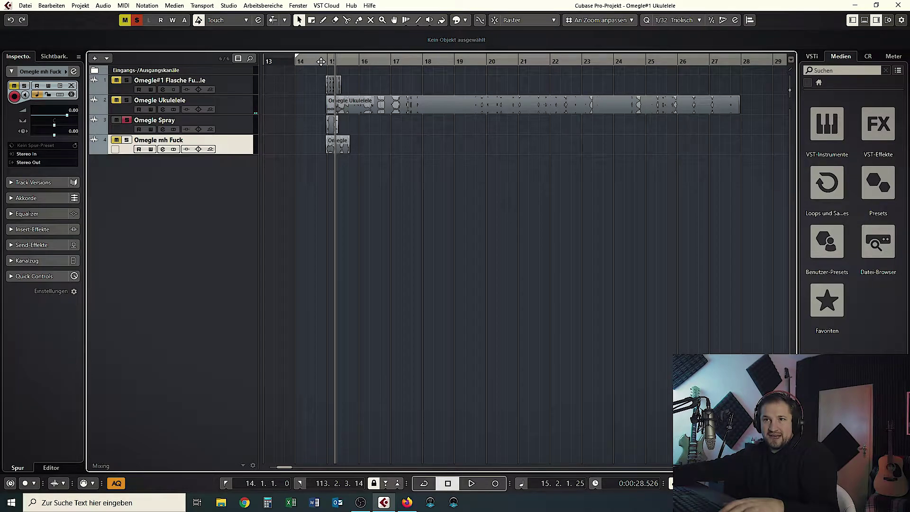
Audition the soloed Omegle Spray clip, and solo the Omegle mh Fuck track to listen to its clip near bar 15
{"action": "key", "text": "space"}
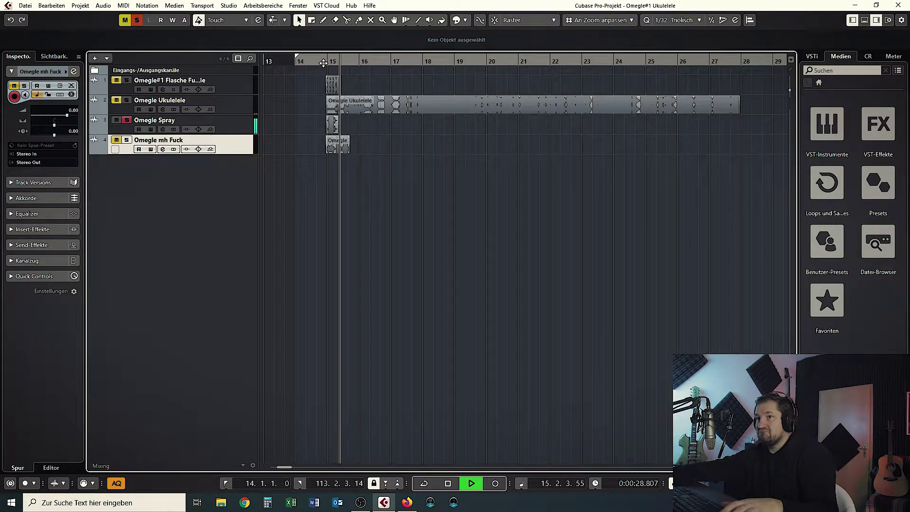
{"action": "key", "text": "space"}
{"action": "left_click", "coordinate": [127, 139], "text": "ctrl"}
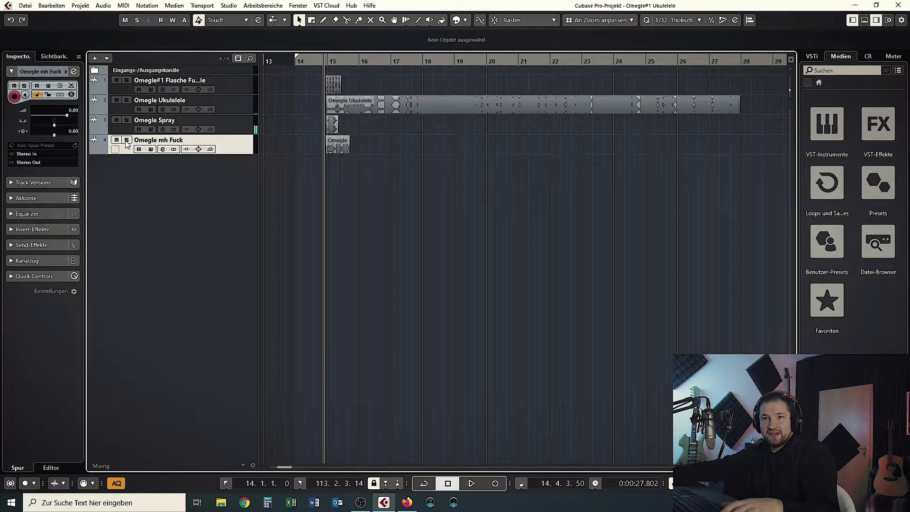
{"action": "left_click", "coordinate": [127, 140]}
{"action": "left_click", "coordinate": [324, 65]}
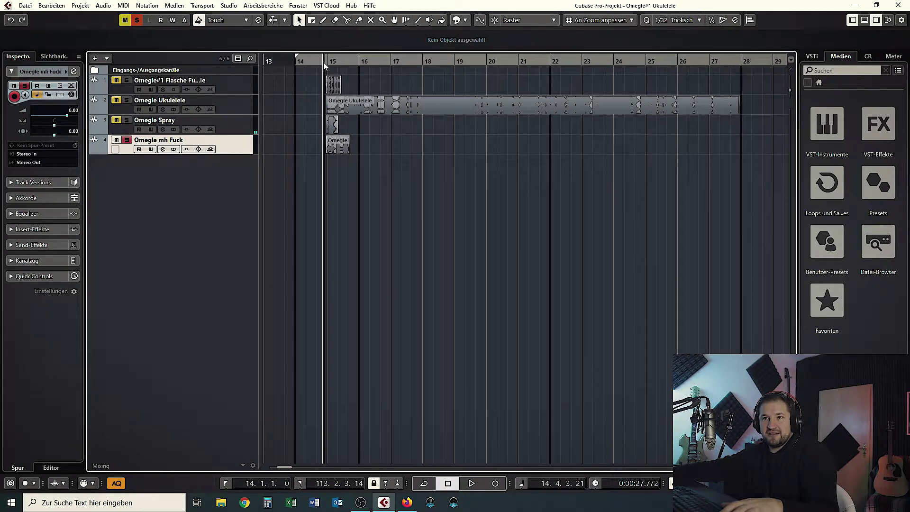
{"action": "key", "text": "space"}
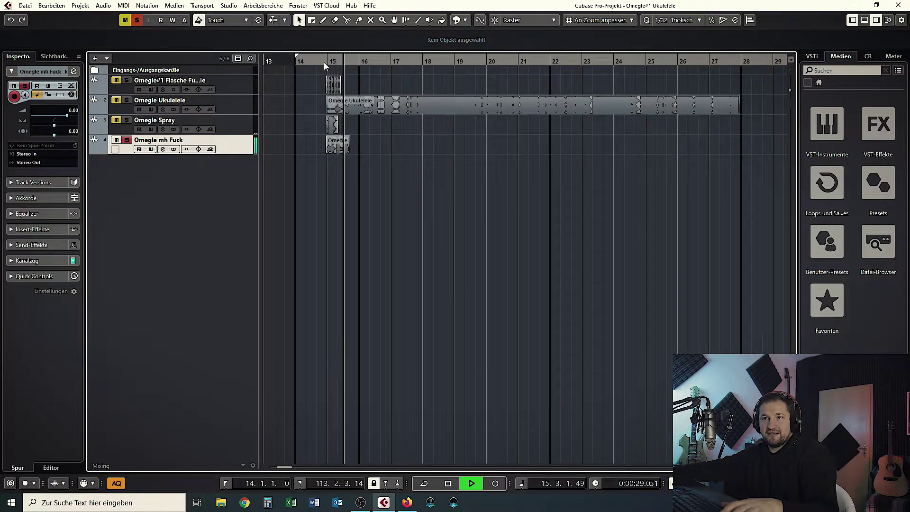
{"action": "left_click_drag", "start_coordinate": [324, 61], "coordinate": [324, 71]}
{"action": "key", "text": "space"}
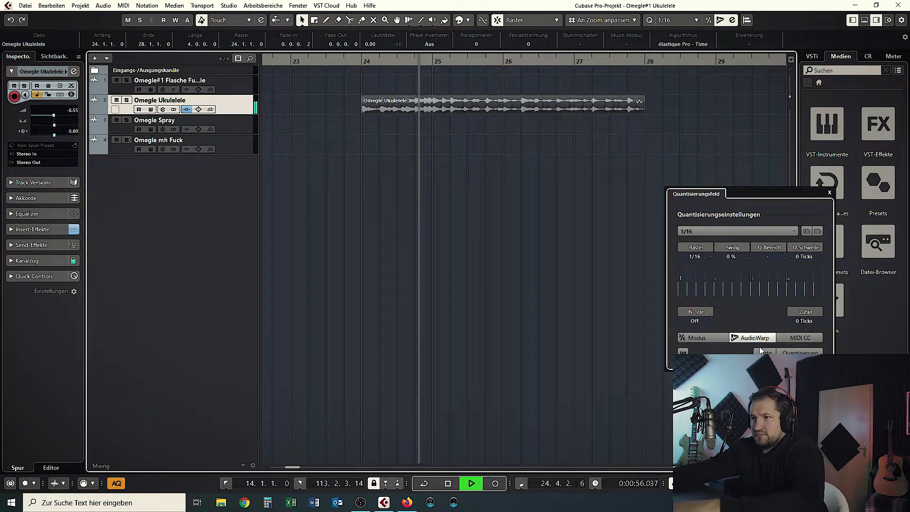
Close the quantize settings and set the Omegle Ukulele channel's volume to -5.06 dB in the MixConsole
{"action": "left_click", "coordinate": [829, 193]}
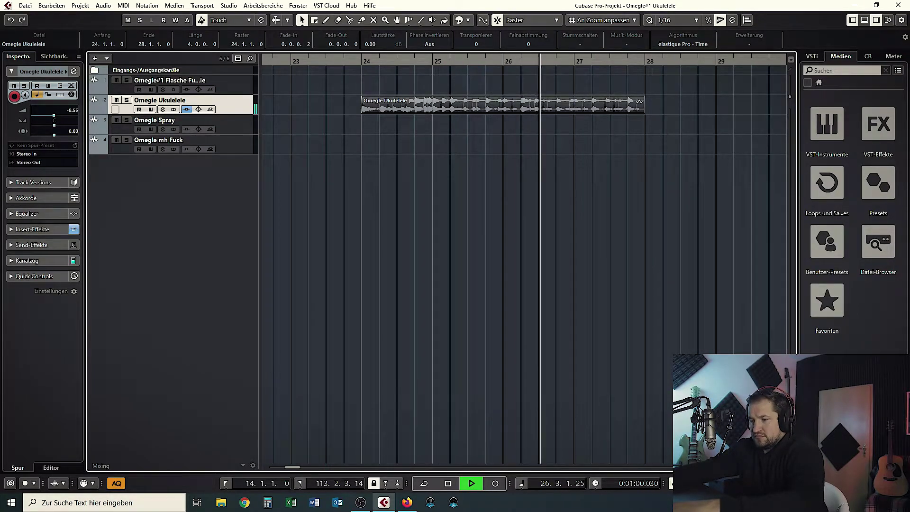
{"action": "key", "text": "F3"}
{"action": "left_click_drag", "start_coordinate": [307, 385], "coordinate": [309, 400]}
{"action": "key", "text": "F3"}
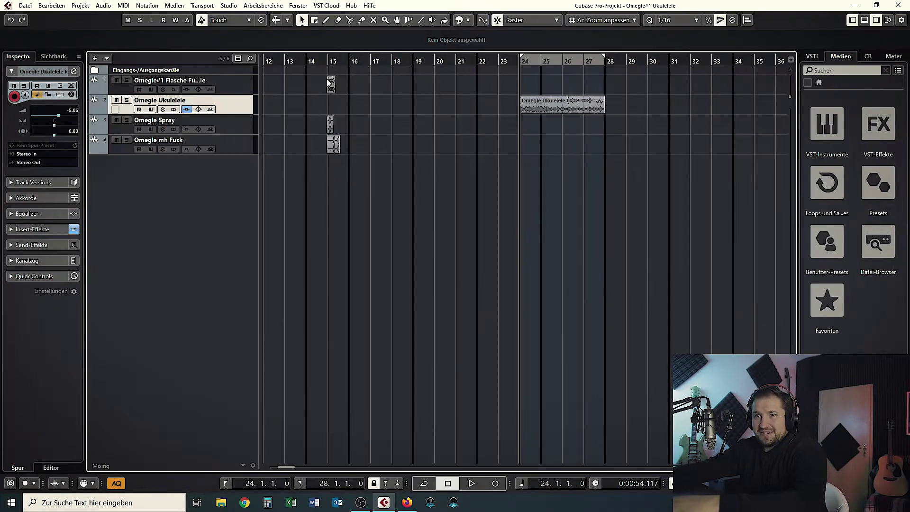
Play the Omegle Flaschen clip together with the ukulele from bar 24
{"action": "key", "text": "space"}
{"action": "key", "text": "space"}
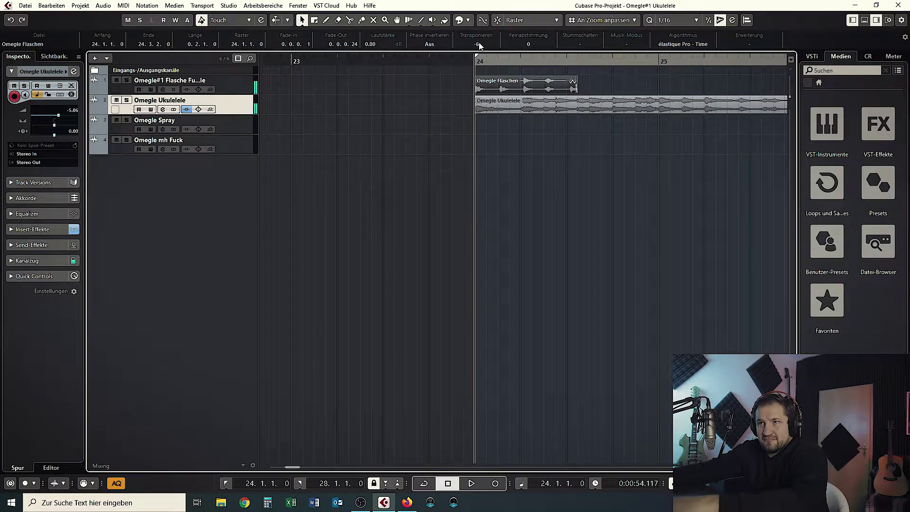
{"action": "key", "text": "space"}
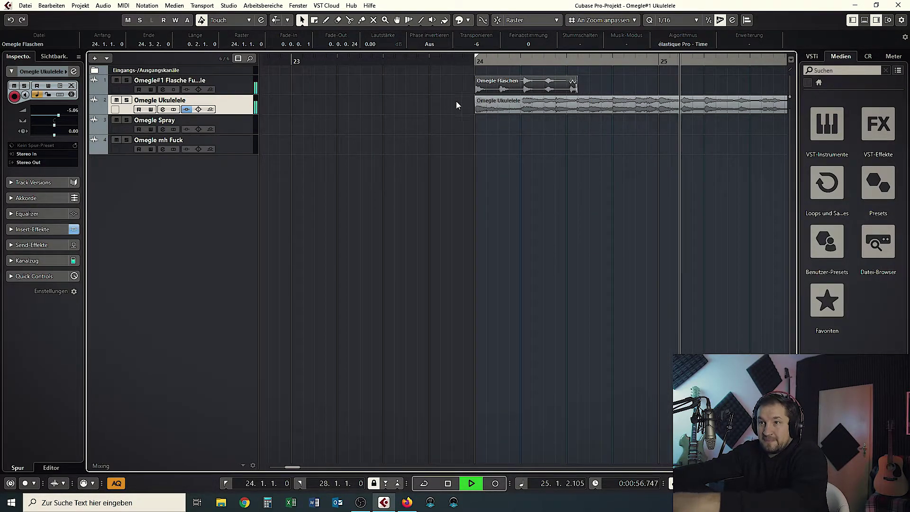
Add ValhallaVintageVerb as the second insert of the Omegle#1 Flasche channel with a 43.6 % mix in Concert Hall mode
{"action": "key", "text": "F3"}
{"action": "left_click", "coordinate": [285, 93]}
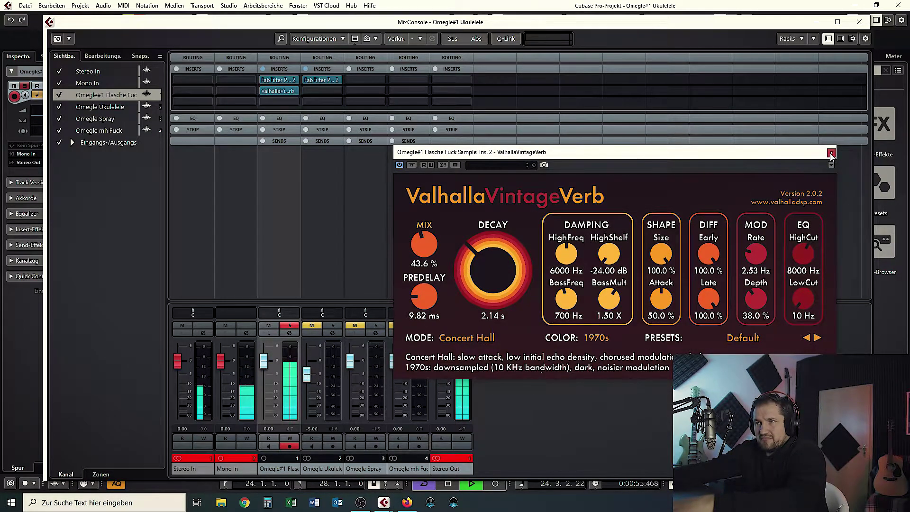
{"action": "left_click", "coordinate": [831, 154]}
{"action": "key", "text": "F3"}
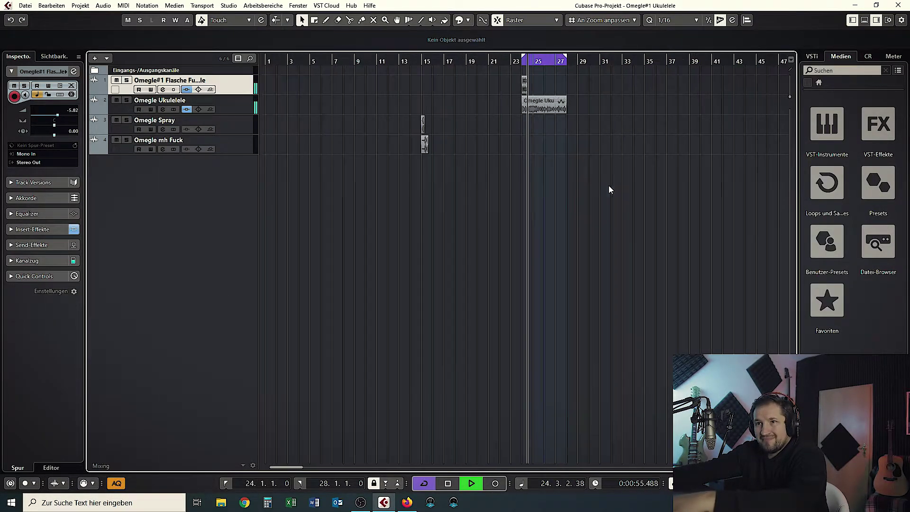
Move the Omegle Spray clip from bar 15 into the loop at bar 24 and lower its channel to about -16 dB
{"action": "scroll", "coordinate": [451, 152], "scroll_direction": "up", "scroll_amount": 6}
{"action": "left_click", "coordinate": [379, 126]}
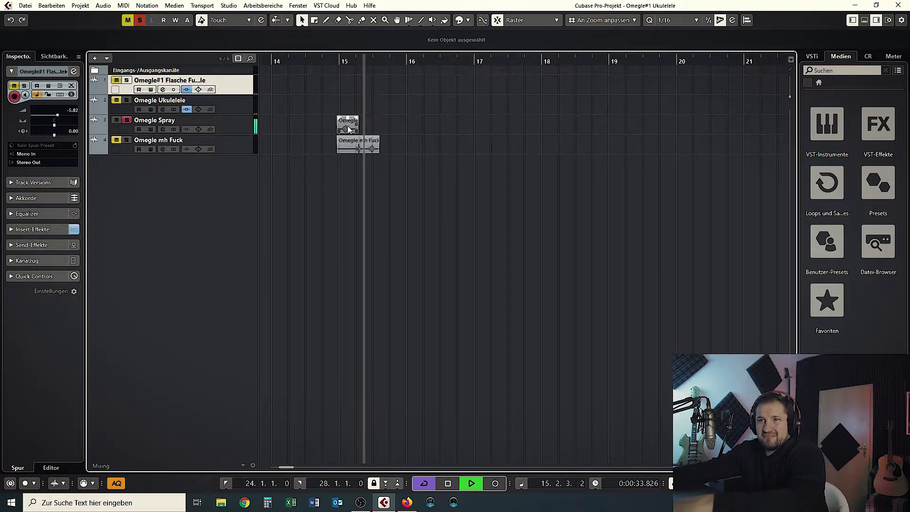
{"action": "key", "text": "space"}
{"action": "left_click", "coordinate": [349, 129]}
{"action": "scroll", "coordinate": [350, 128], "scroll_direction": "down", "scroll_amount": 3}
{"action": "left_click_drag", "start_coordinate": [346, 131], "coordinate": [620, 126]}
{"action": "key", "text": "space"}
{"action": "key", "text": "F3"}
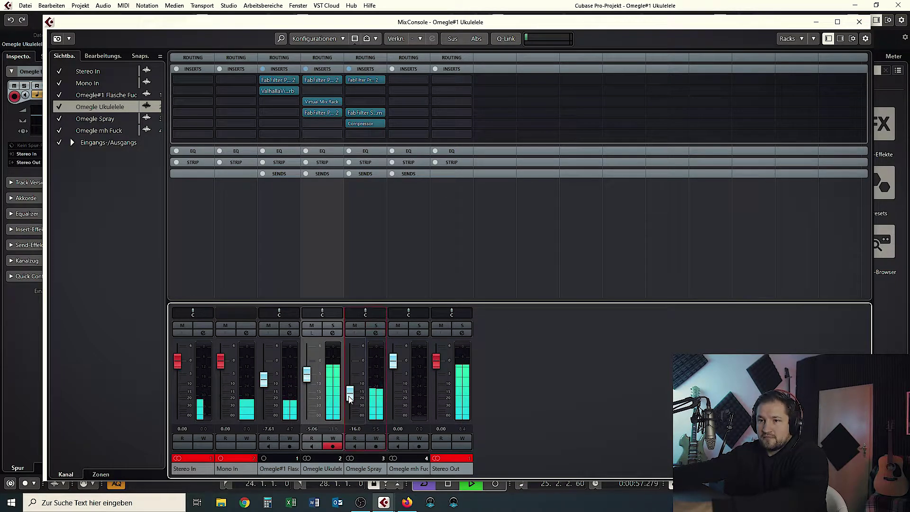
{"action": "left_click", "coordinate": [859, 22]}
Move the Omegle mh Fuck clip from bar 15 into the loop range and play the loop
{"action": "key", "text": "space"}
{"action": "left_click_drag", "start_coordinate": [363, 152], "coordinate": [578, 145]}
{"action": "key", "text": "space"}
{"action": "scroll", "coordinate": [471, 176], "scroll_direction": "down", "scroll_amount": 3}
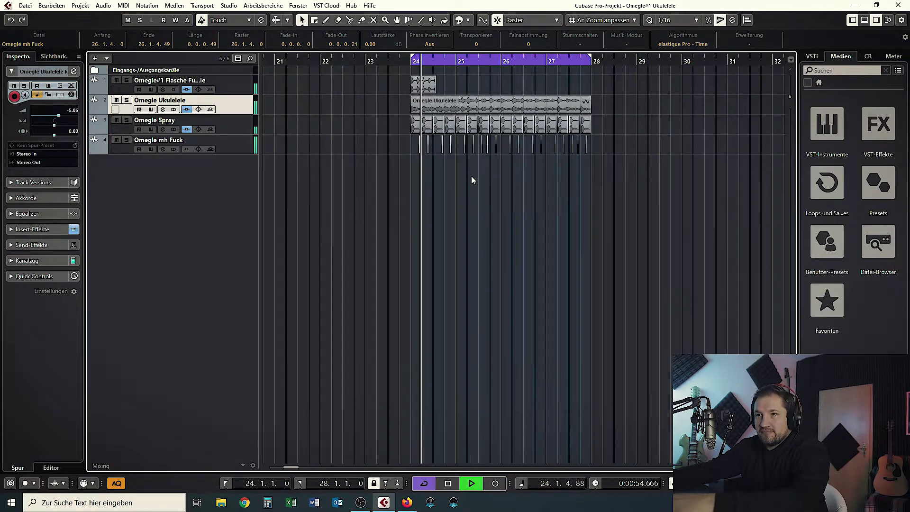
Boost around 240 Hz and cut the upper mids in the mh Fuck channel's Pro-Q 2, and copy the Spray channel's Compressor onto it
{"action": "key", "text": "F3"}
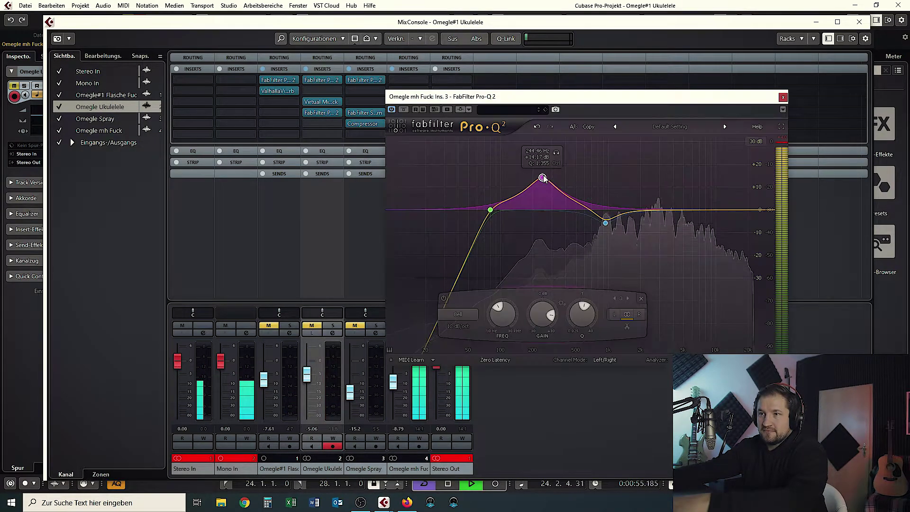
{"action": "left_click_drag", "start_coordinate": [544, 179], "coordinate": [540, 165]}
{"action": "mouse_move", "coordinate": [656, 209]}
{"action": "left_mouse_down"}
{"action": "mouse_move", "coordinate": [662, 173]}
{"action": "mouse_move", "coordinate": [656, 222]}
{"action": "left_mouse_up"}
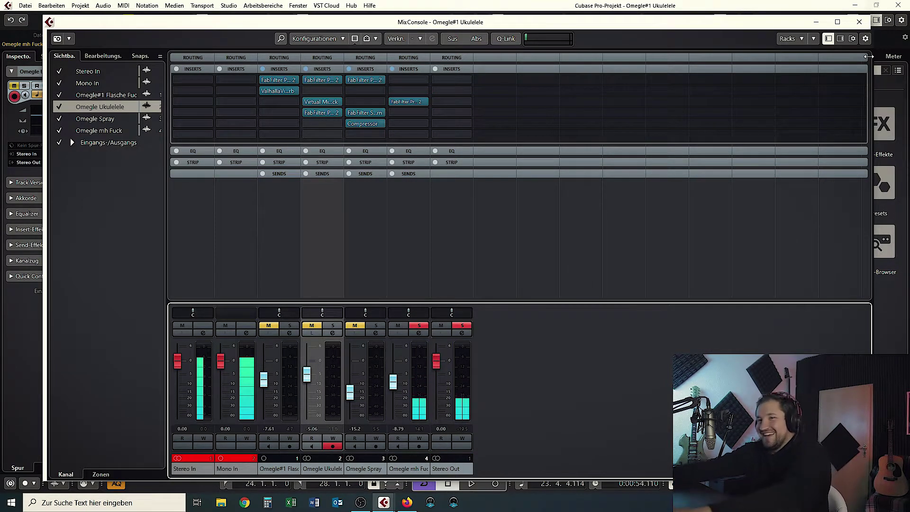
{"action": "left_click_drag", "start_coordinate": [367, 125], "coordinate": [403, 124]}
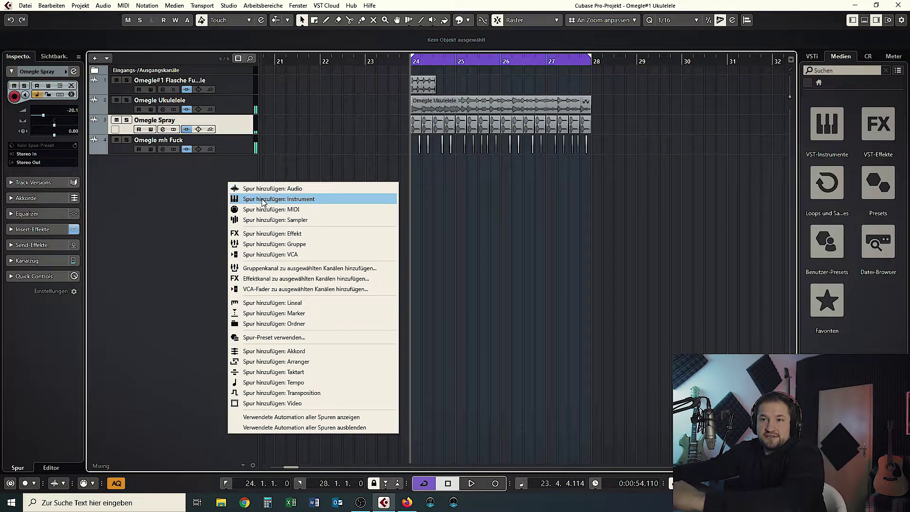
Add one instrument track using ANA2 x64 with Stereo Out as its audio output
{"action": "left_click", "coordinate": [275, 198]}
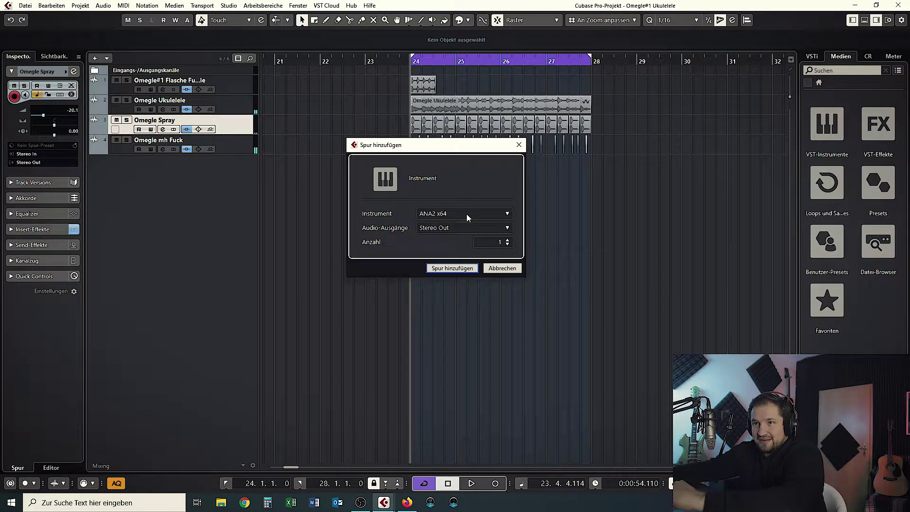
{"action": "left_click", "coordinate": [452, 269]}
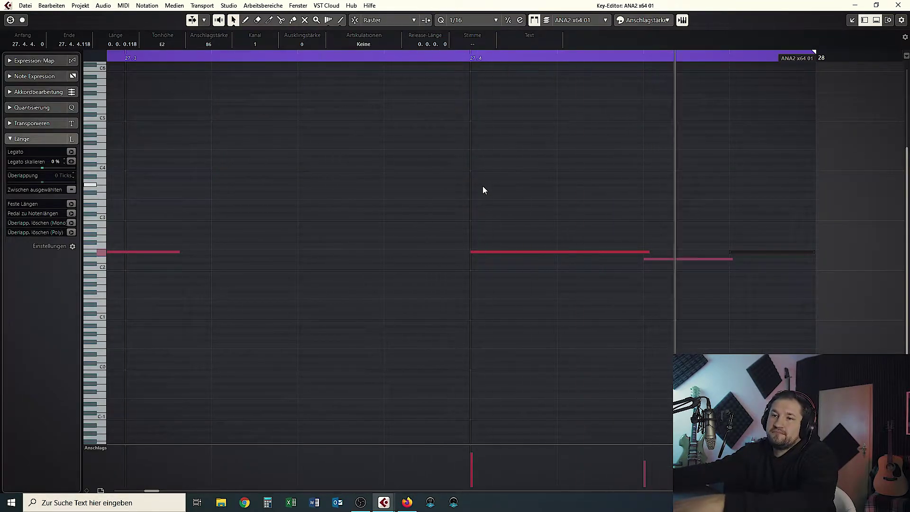
Review the recorded bass notes of the ANA2 x64 01 part in the Key Editor
{"action": "key", "text": "g"}
{"action": "key", "text": "g"}
{"action": "key", "text": "g"}
{"action": "key", "text": "g"}
{"action": "key", "text": "g"}
{"action": "key", "text": "g"}
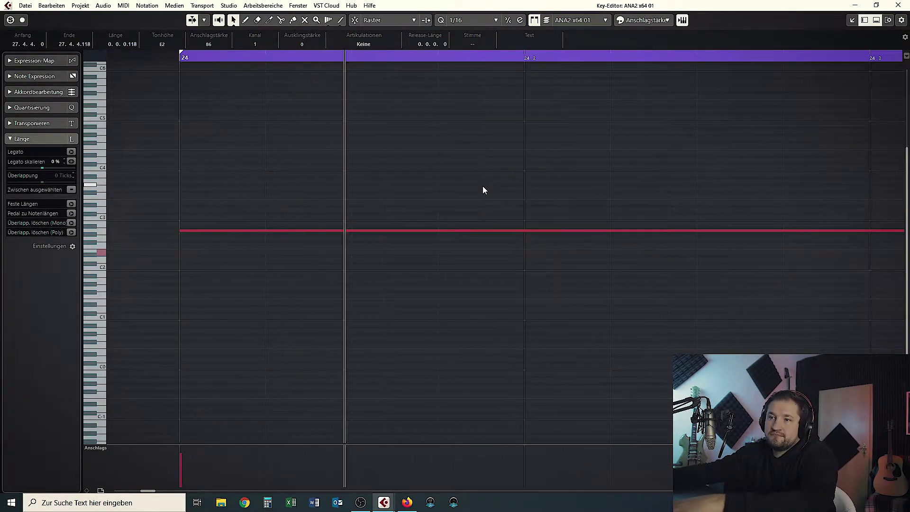
{"action": "scroll", "coordinate": [672, 224], "scroll_direction": "up", "scroll_amount": 1}
{"action": "left_click", "coordinate": [567, 252]}
{"action": "key", "text": "f"}
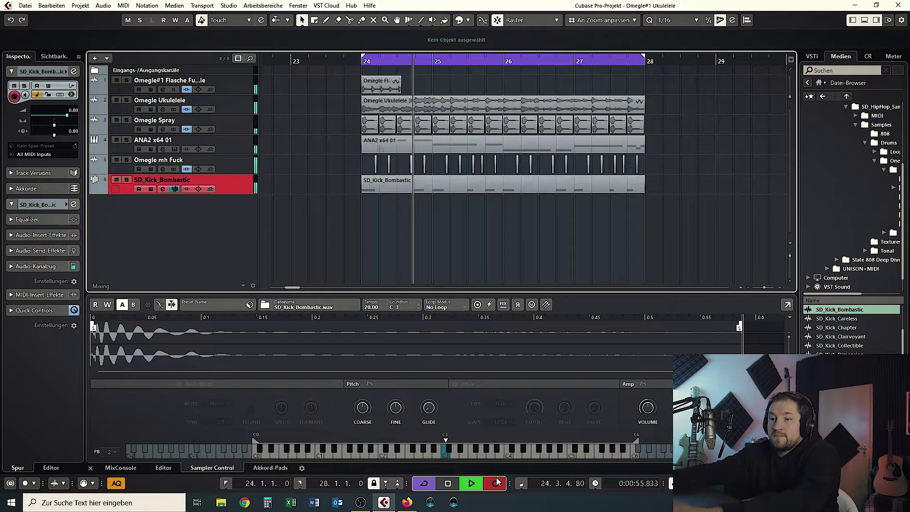
Set the HalfTime insert on the duplicated ukulele channel to 1/16 and close the plug-in
{"action": "key", "text": "space"}
{"action": "key", "text": "F3"}
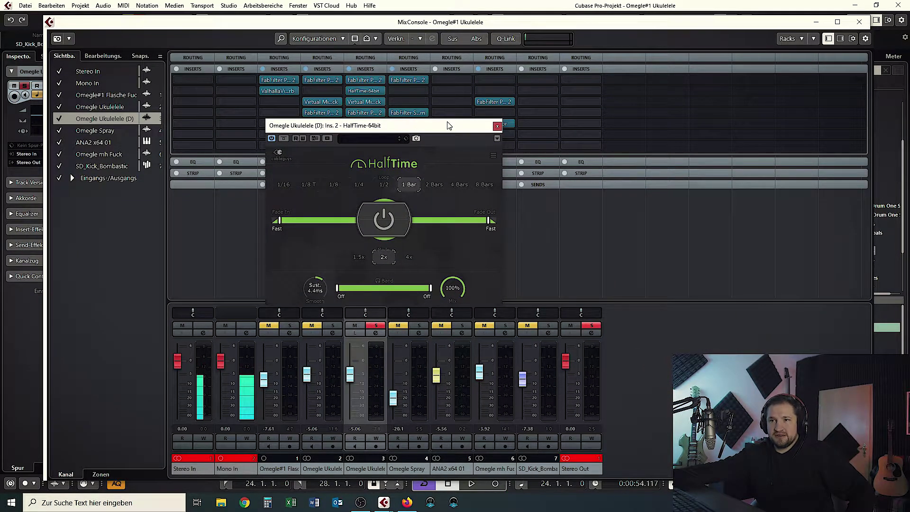
{"action": "left_click_drag", "start_coordinate": [449, 125], "coordinate": [638, 133]}
{"action": "key", "text": "space"}
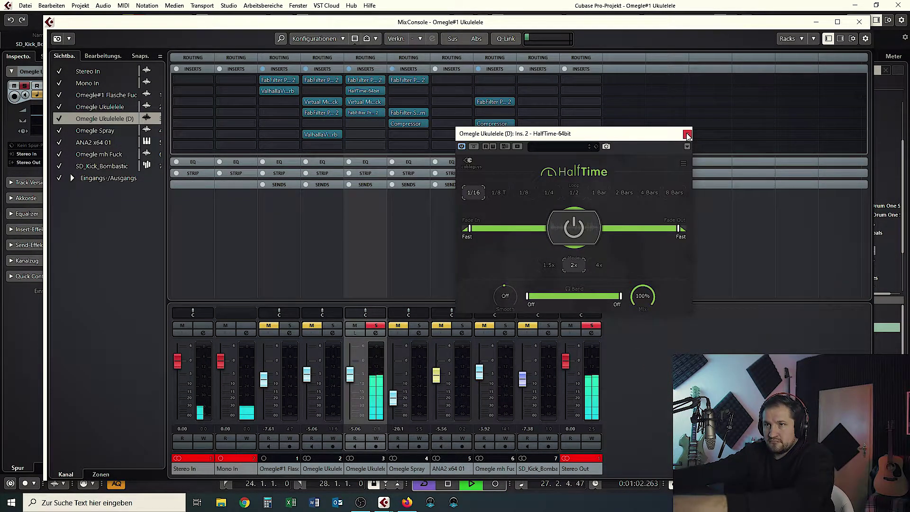
{"action": "left_click", "coordinate": [687, 135]}
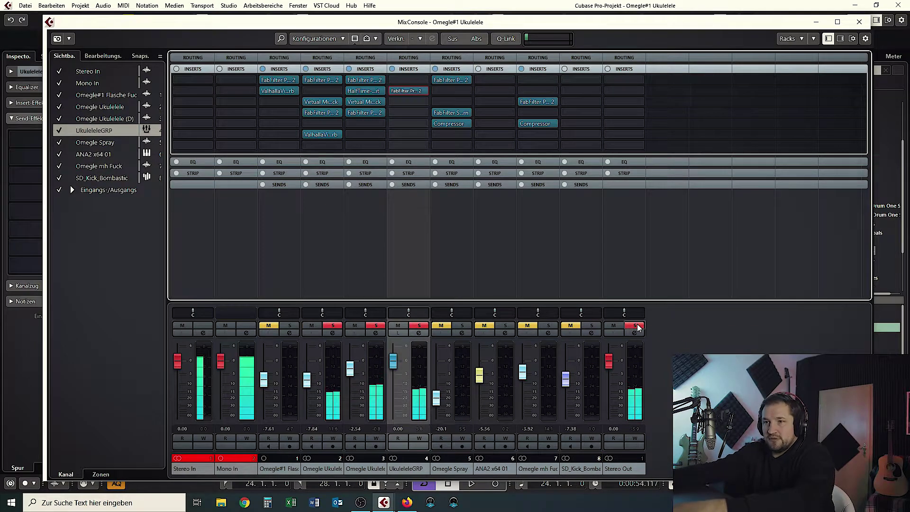
Turn off the solo on the Stereo Out channel and return to the project to play the full loop
{"action": "left_click", "coordinate": [636, 325]}
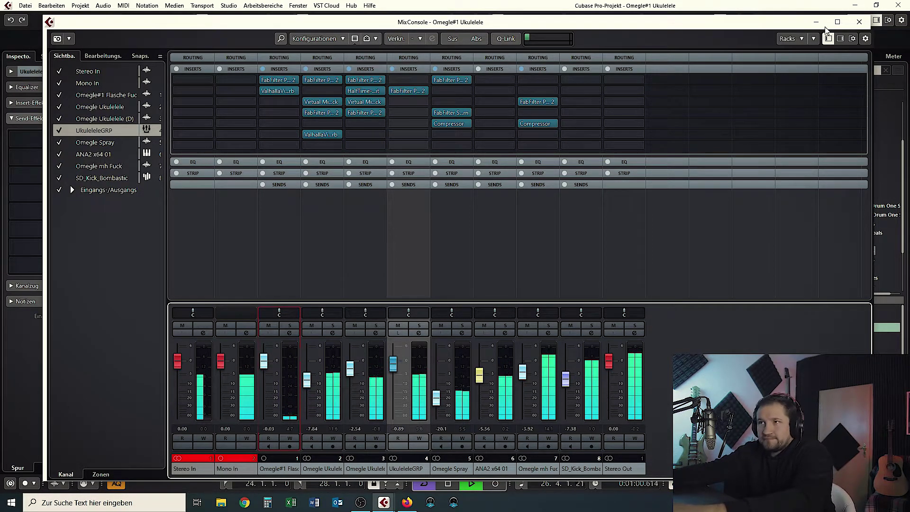
{"action": "left_click", "coordinate": [859, 22]}
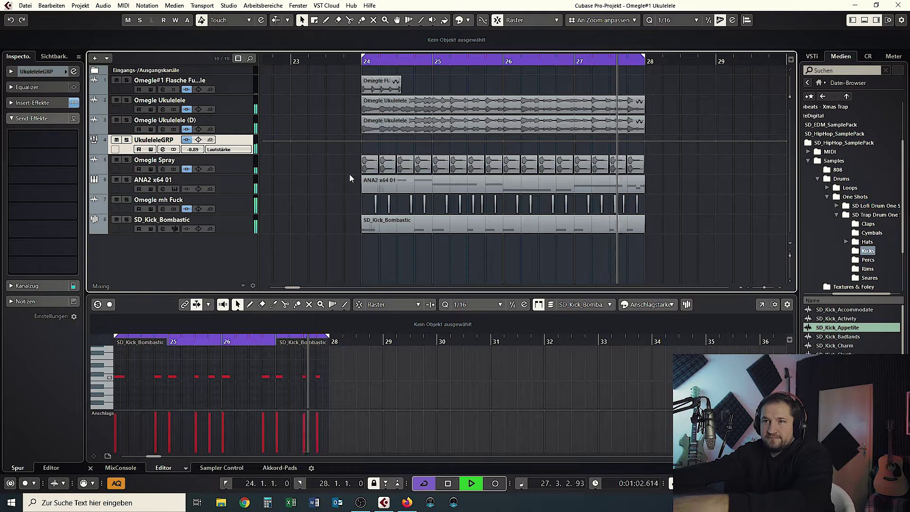
{"action": "key", "text": "F3"}
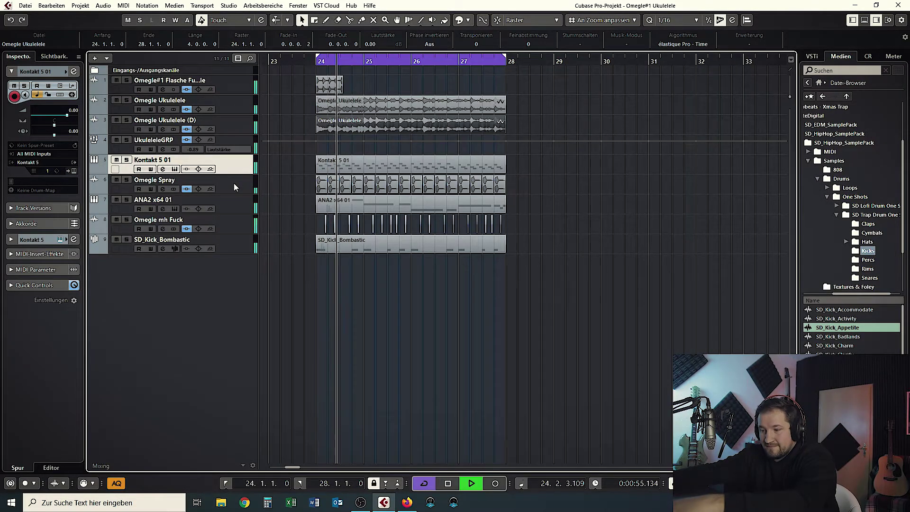
Lower the Kontakt 5 01 channel to -6.72 dB and copy the mh Fuck channel's ValhallaVintageVerb insert onto it
{"action": "key", "text": "F3"}
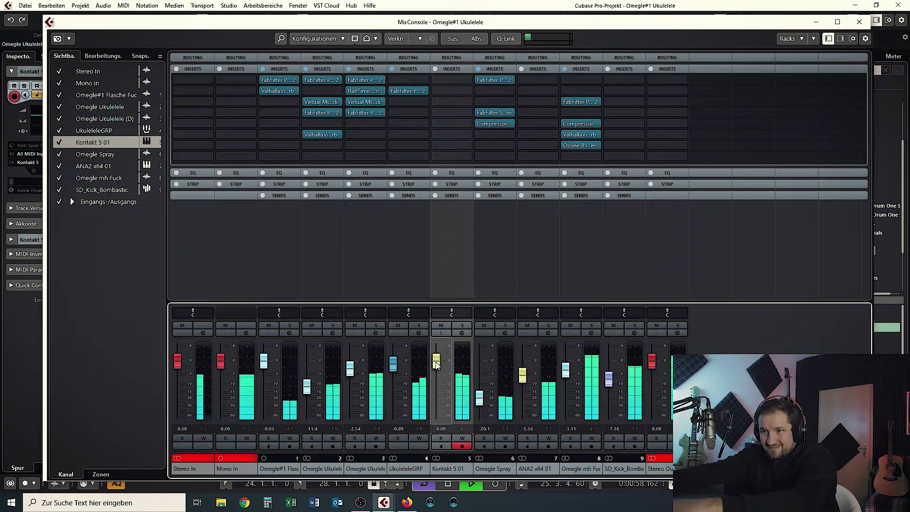
{"action": "left_click_drag", "start_coordinate": [436, 364], "coordinate": [440, 381]}
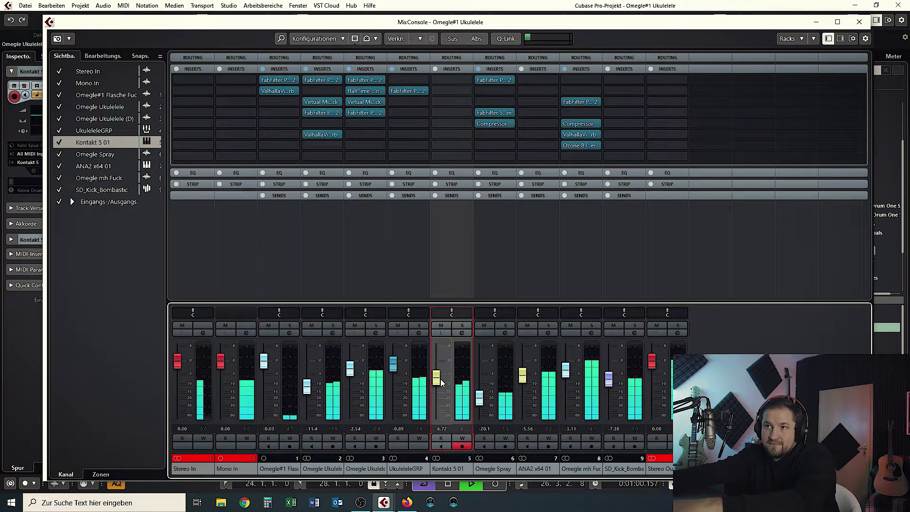
{"action": "left_click_drag", "start_coordinate": [580, 135], "coordinate": [450, 135]}
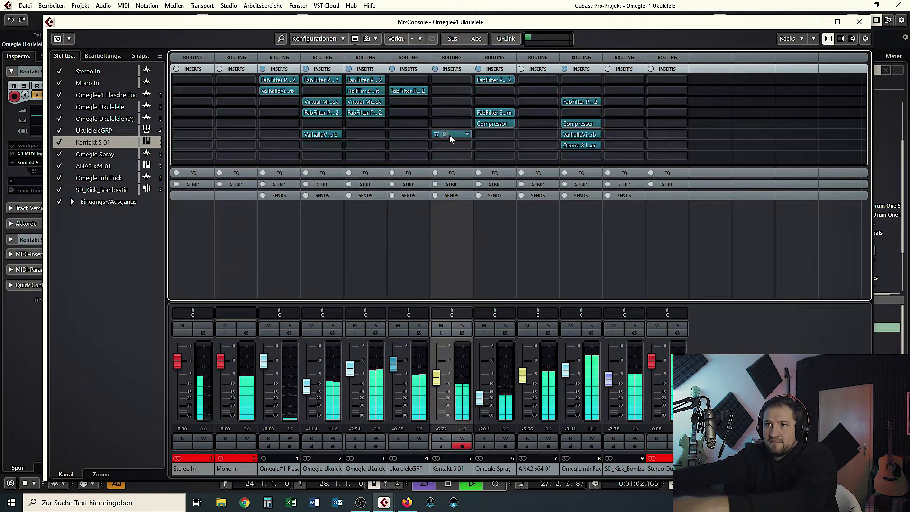
{"action": "left_click", "coordinate": [446, 134]}
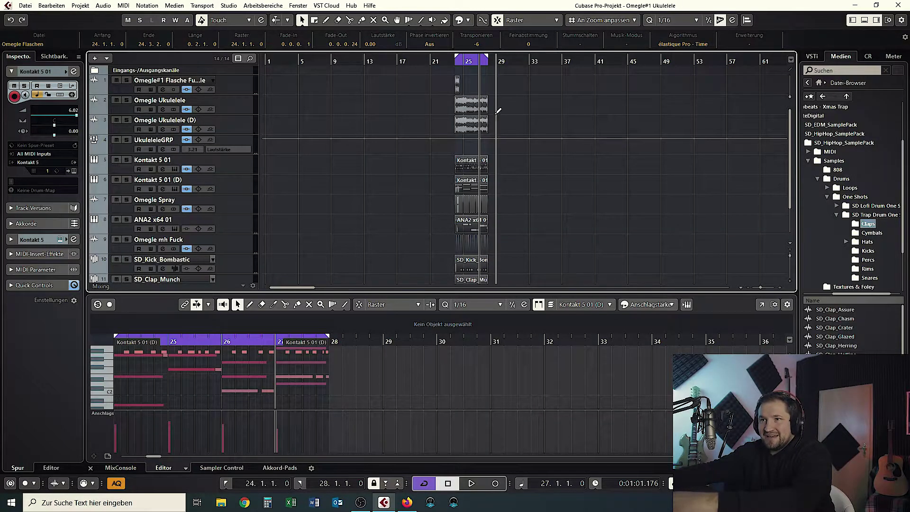
Select all clips of the four-bar loop and copy them directly behind the originals, starting at bar 29
{"action": "scroll", "coordinate": [499, 111], "scroll_direction": "up", "scroll_amount": 4}
{"action": "left_click_drag", "start_coordinate": [335, 86], "coordinate": [508, 237]}
{"action": "scroll", "coordinate": [353, 98], "scroll_direction": "up", "scroll_amount": 3}
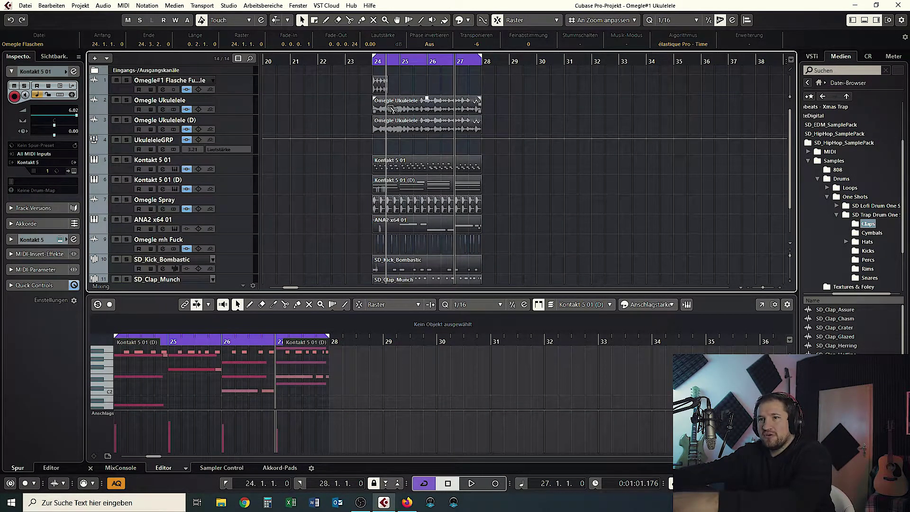
{"action": "left_click_drag", "start_coordinate": [392, 108], "coordinate": [516, 81]}
{"action": "scroll", "coordinate": [408, 104], "scroll_direction": "down", "scroll_amount": 3}
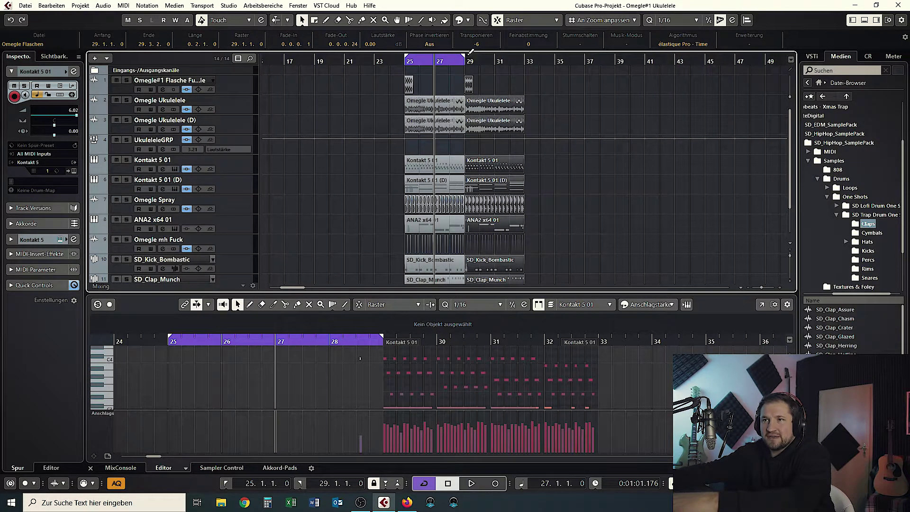
Extend the loop range's end to bar 33 and set the playback position to bar 25
{"action": "left_click_drag", "start_coordinate": [470, 52], "coordinate": [523, 53]}
{"action": "left_click", "coordinate": [406, 60]}
{"action": "scroll", "coordinate": [535, 124], "scroll_direction": "down", "scroll_amount": 3}
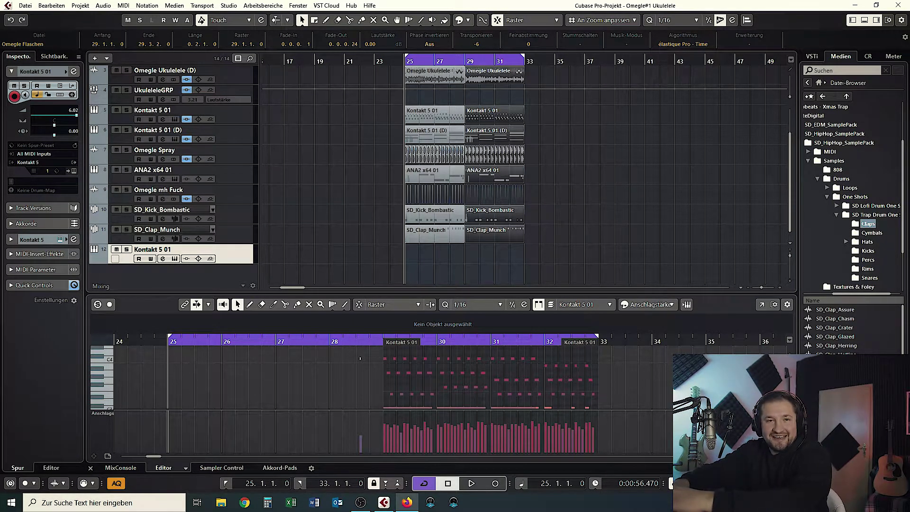
Switch to Firefox to view the Reimemaschine rhyme suggestions for "lelele"
{"action": "key", "text": "alt+Tab"}
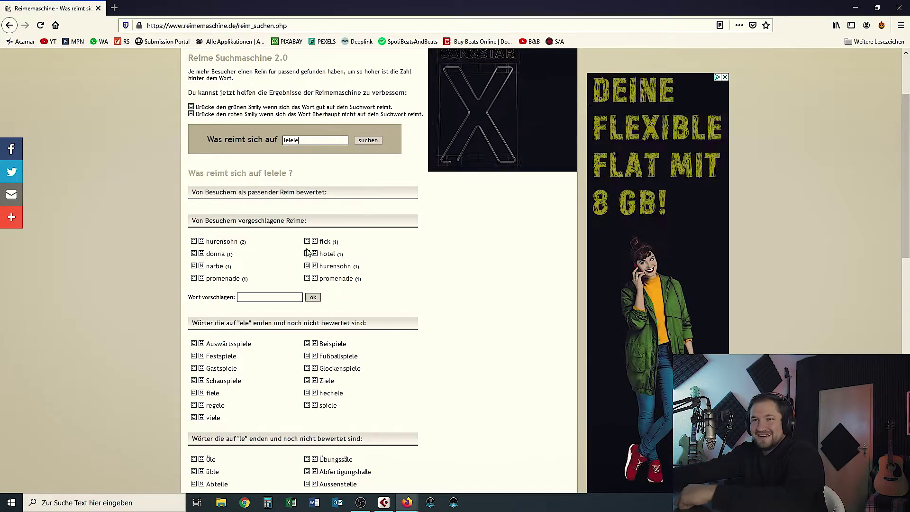
Switch to Cubase and delete the GesangLELELE_02 recording from the GesangLELELE track
{"action": "key", "text": "alt+Tab"}
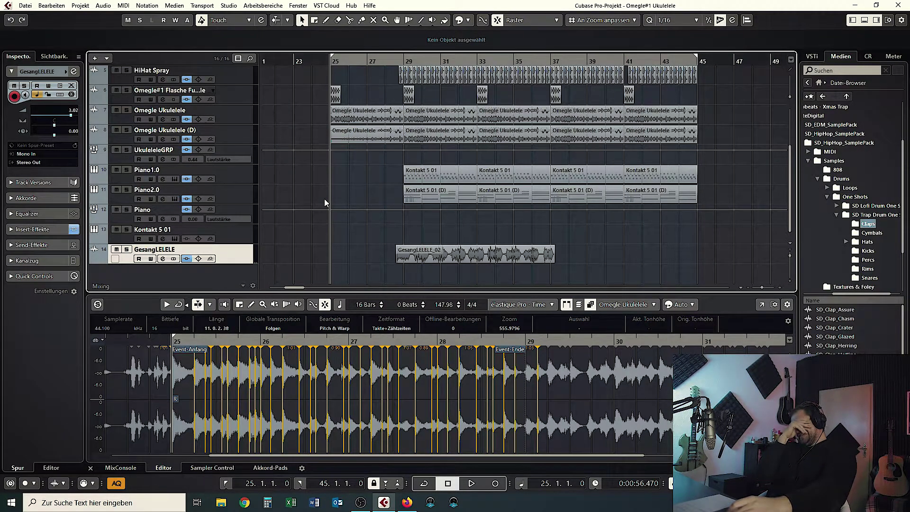
{"action": "left_click", "coordinate": [418, 259]}
{"action": "key", "text": "Delete"}
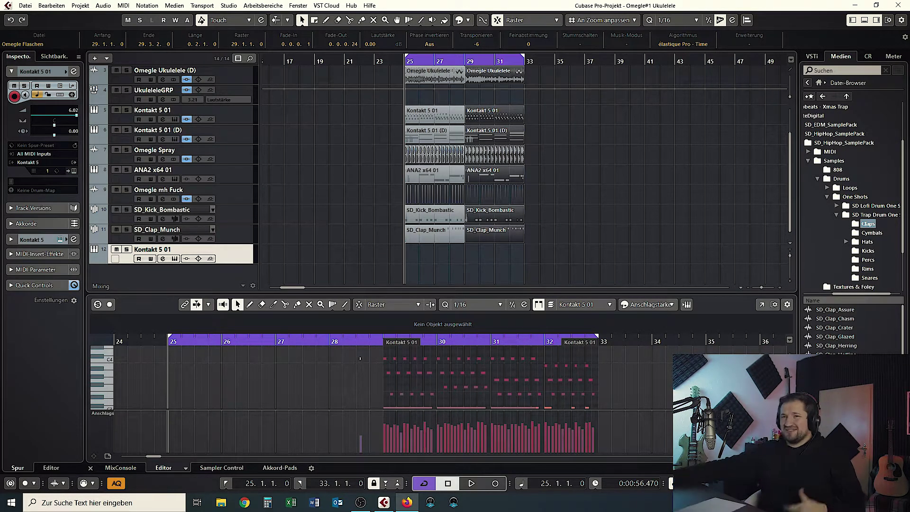
Insert the UAD Auto-Tune Realtime Advanced effect on the GesangLELELE channel in the mixer
{"action": "scroll", "coordinate": [411, 373], "scroll_direction": "up", "scroll_amount": 1}
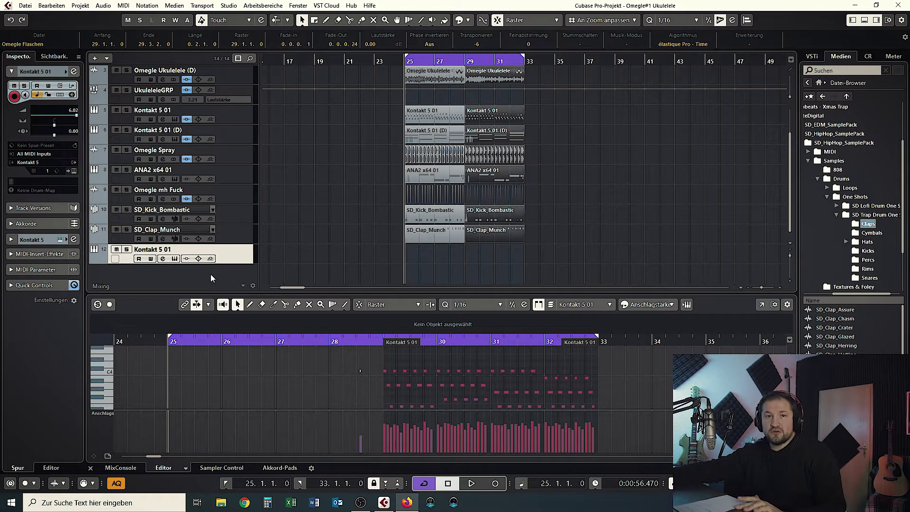
{"action": "key", "text": "F3"}
{"action": "left_click", "coordinate": [798, 91]}
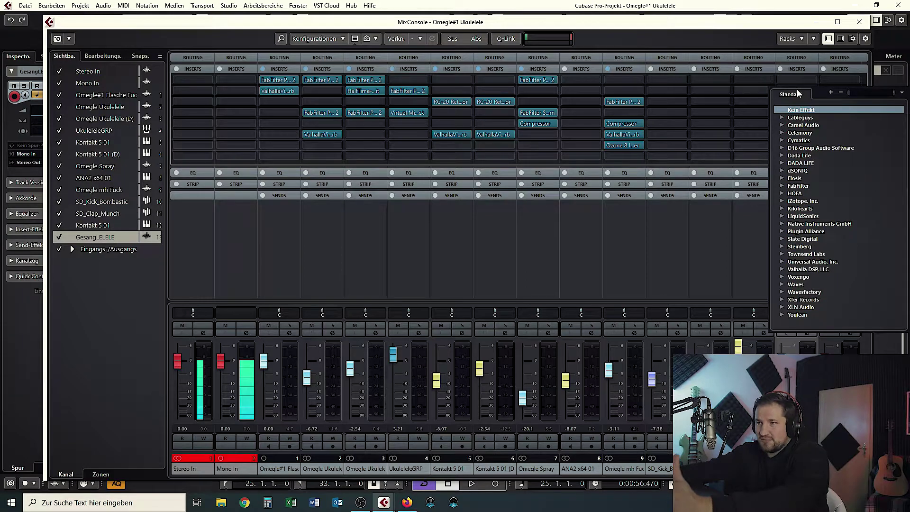
{"action": "type", "text": "auto"}
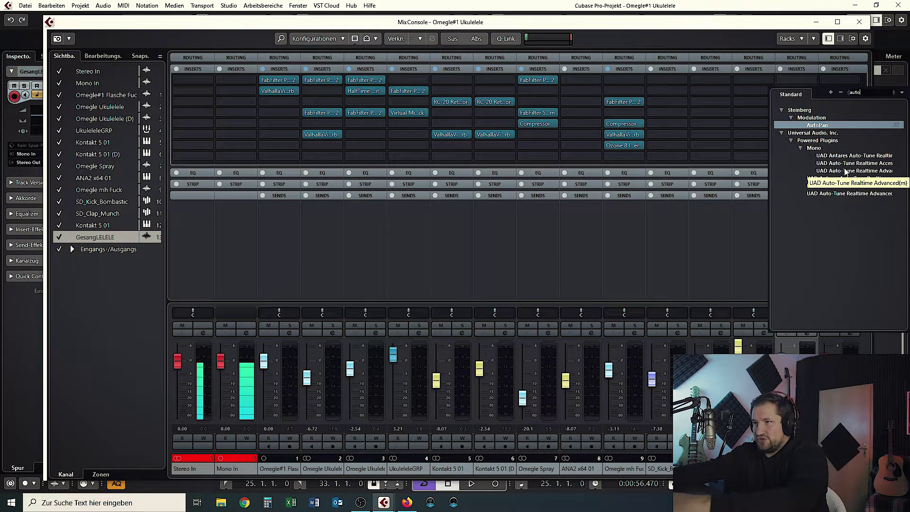
{"action": "left_click", "coordinate": [851, 197]}
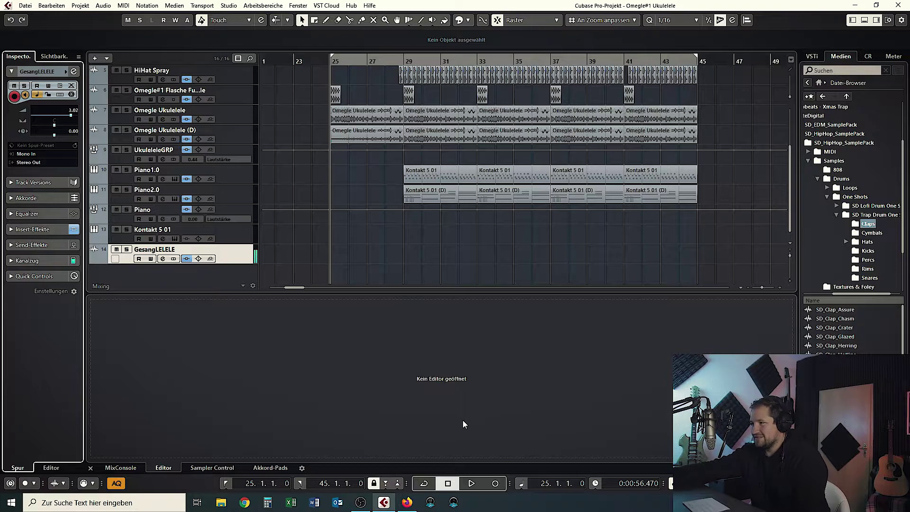
Check the GesangLELELE channel's Auto-Tune in the mixer, close both windows, and record a vocal take on that track from bar 25
{"action": "key", "text": "F3"}
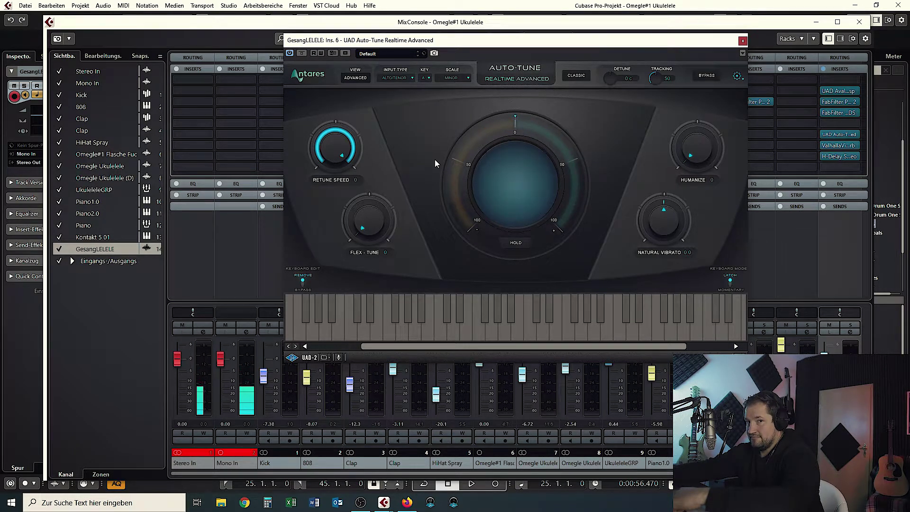
{"action": "left_click", "coordinate": [742, 41]}
{"action": "key", "text": "F3"}
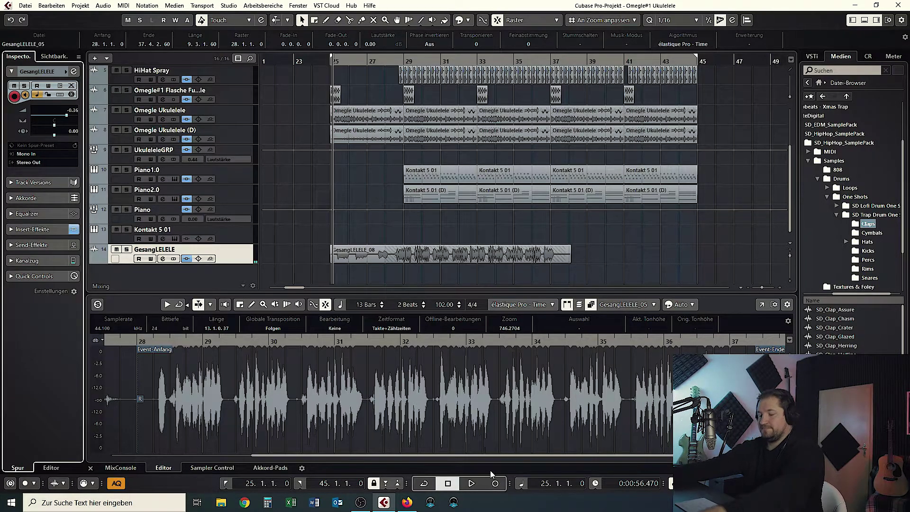
{"action": "key", "text": "KP_Multiply"}
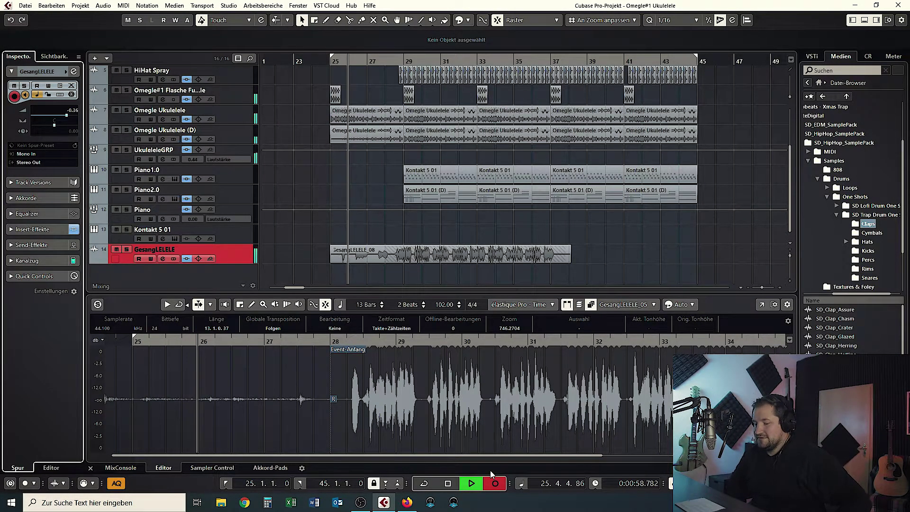